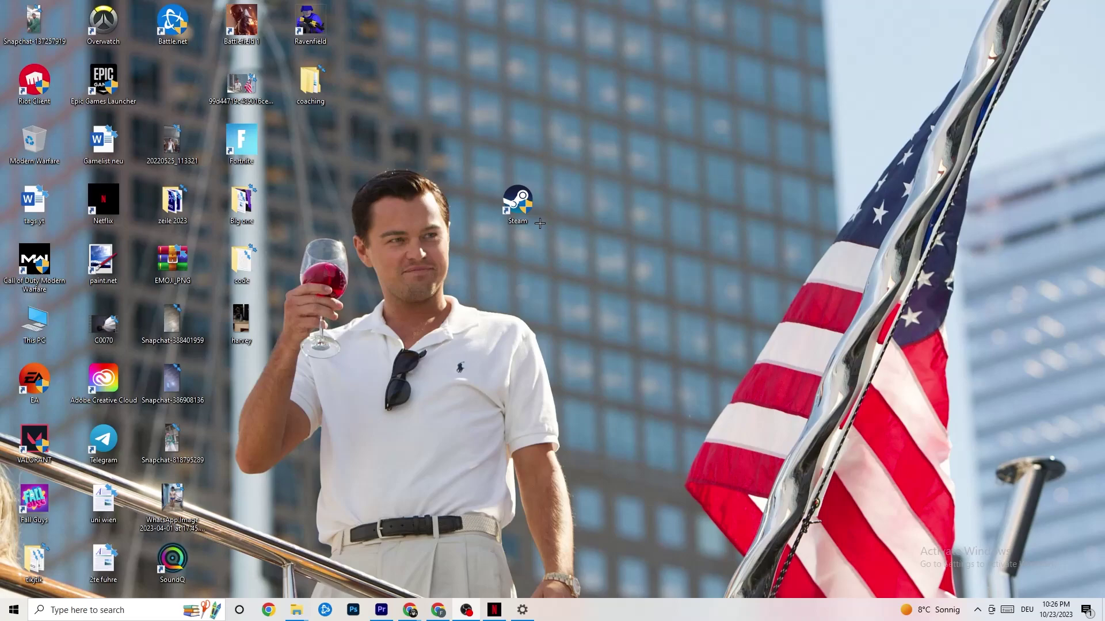
Step: Reposition the Steam desktop shortcut and dismiss its context menu
{"action": "mouse_move", "coordinate": [519, 202]}
{"action": "left_mouse_down"}
{"action": "mouse_move", "coordinate": [445, 199]}
{"action": "mouse_move", "coordinate": [526, 217]}
{"action": "left_mouse_up"}
{"action": "mouse_move", "coordinate": [515, 199]}
{"action": "left_mouse_down"}
{"action": "mouse_move", "coordinate": [530, 217]}
{"action": "mouse_move", "coordinate": [518, 202]}
{"action": "left_mouse_up"}
{"action": "right_click", "coordinate": [527, 201]}
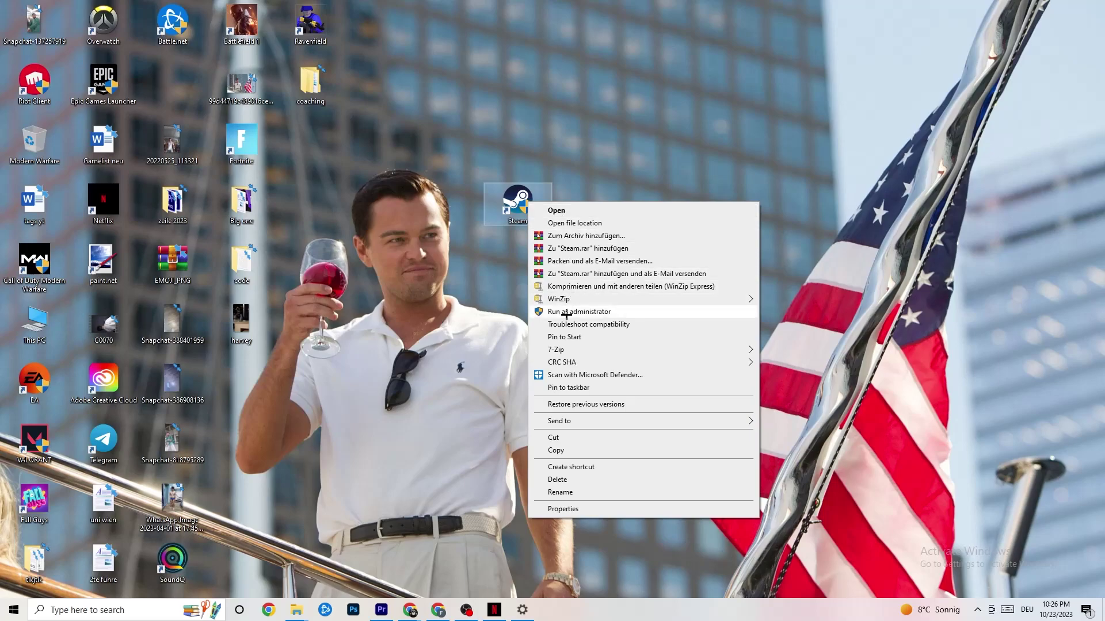
{"action": "left_click", "coordinate": [475, 306]}
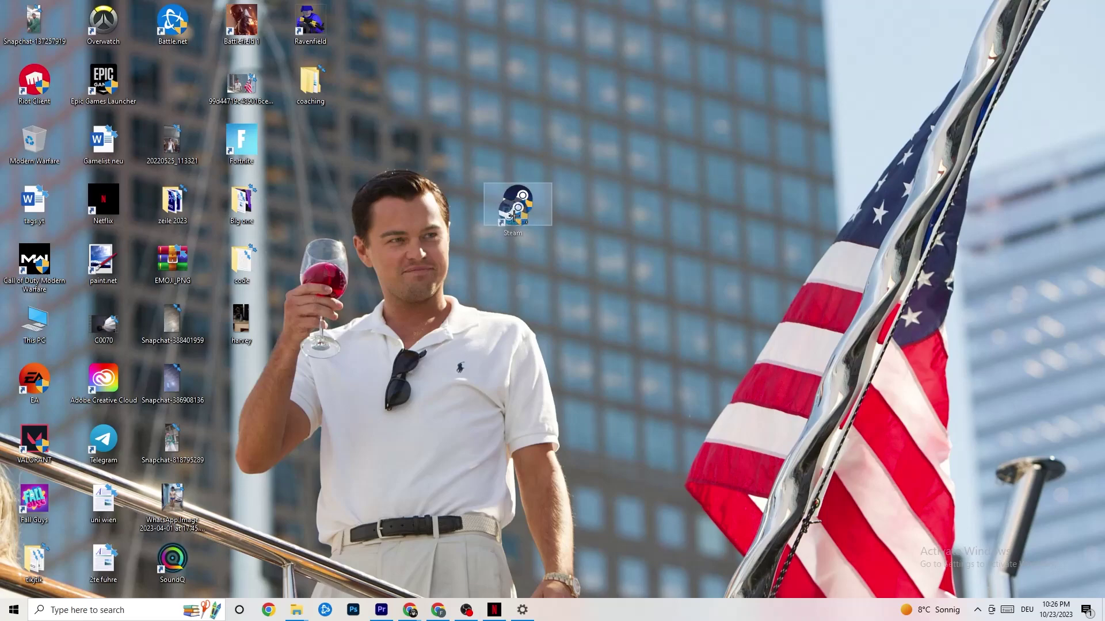
Step: Keep Steam's shortcut on Windows 8 compatibility mode with Run as administrator, and confirm with OK
{"action": "right_click", "coordinate": [517, 210]}
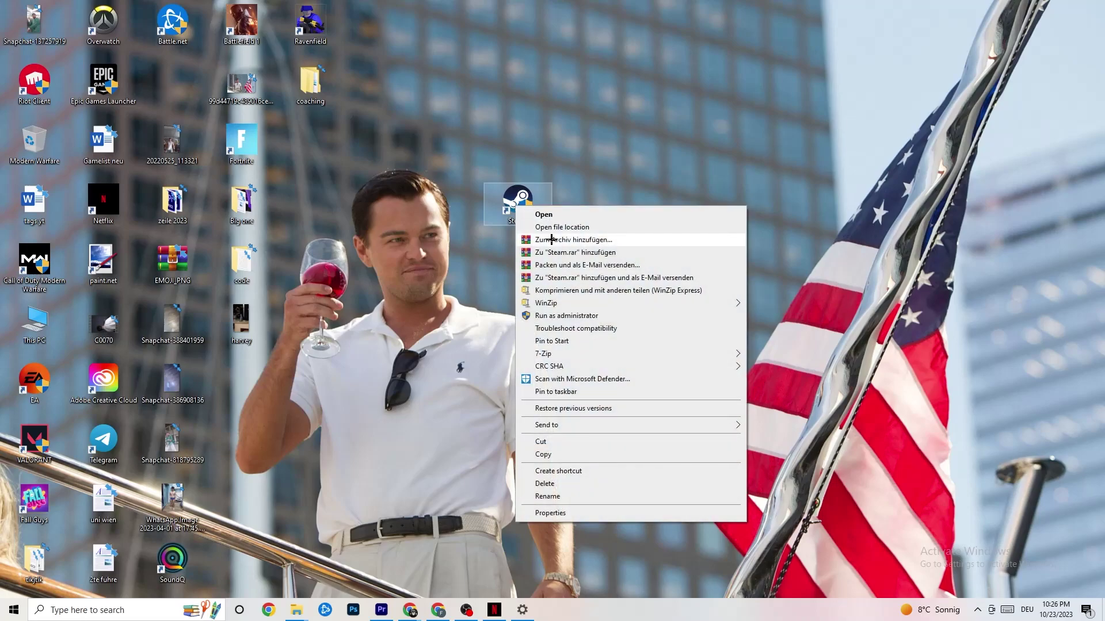
{"action": "left_click", "coordinate": [572, 514]}
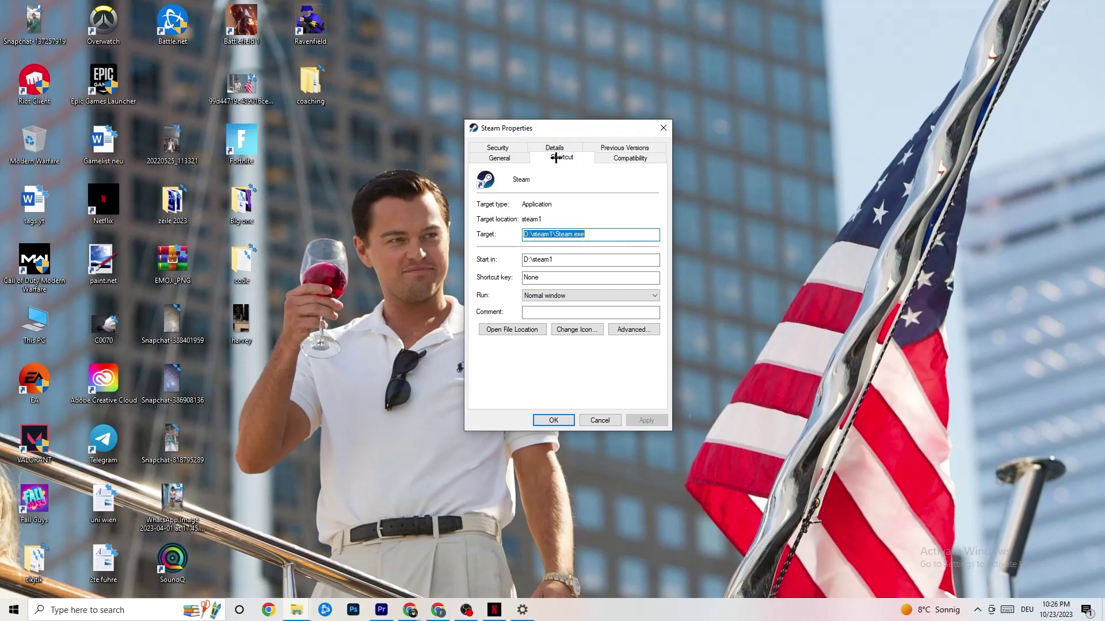
{"action": "left_click", "coordinate": [599, 157]}
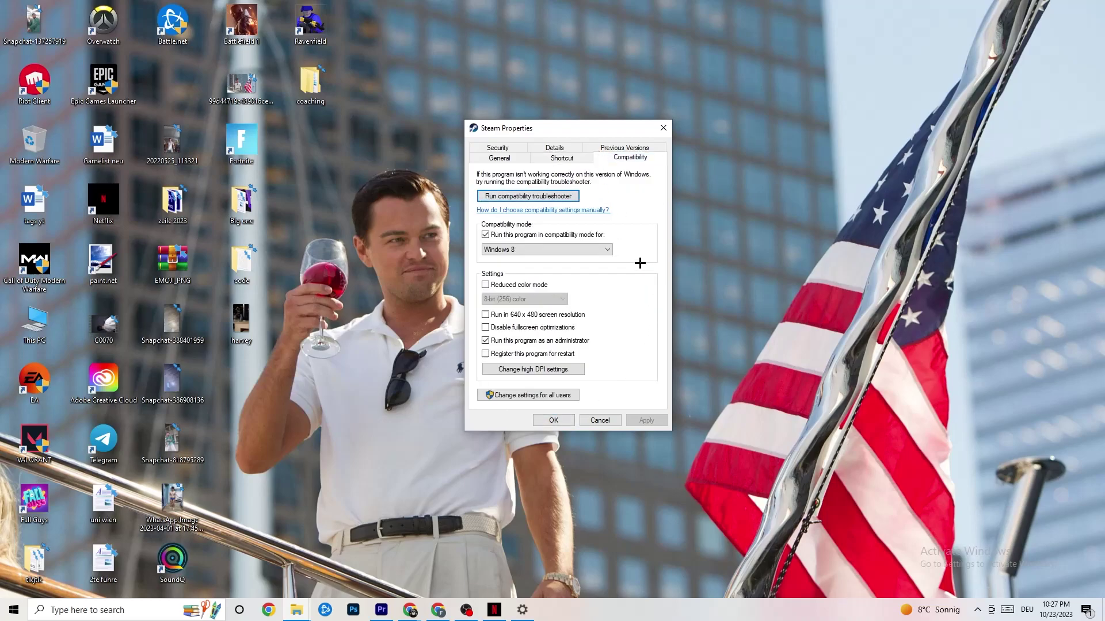
{"action": "left_click", "coordinate": [534, 249]}
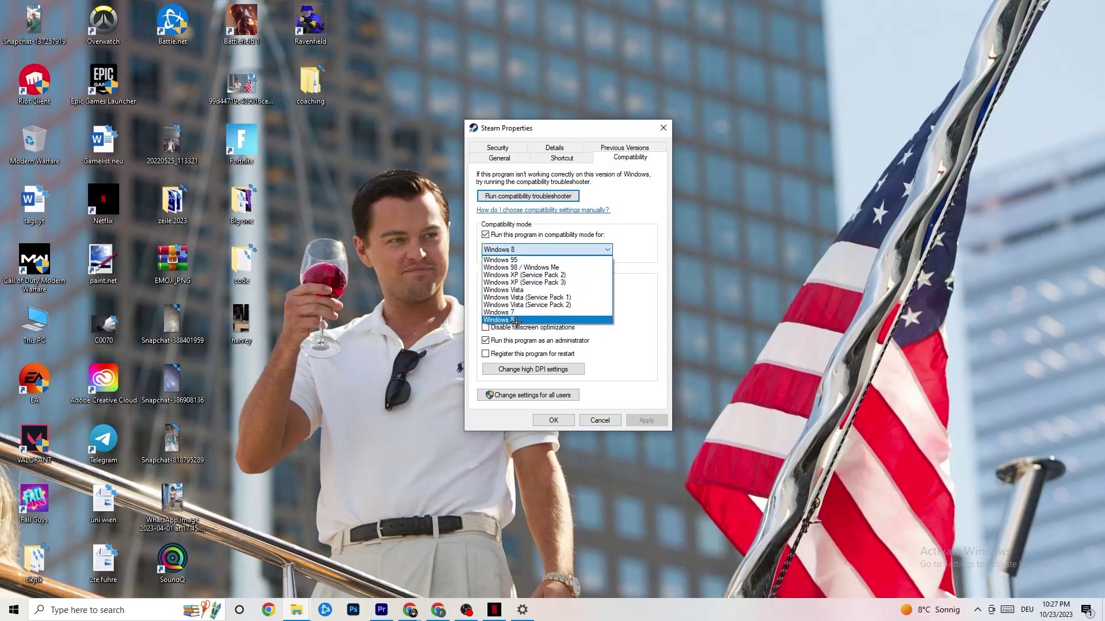
{"action": "left_click", "coordinate": [622, 283]}
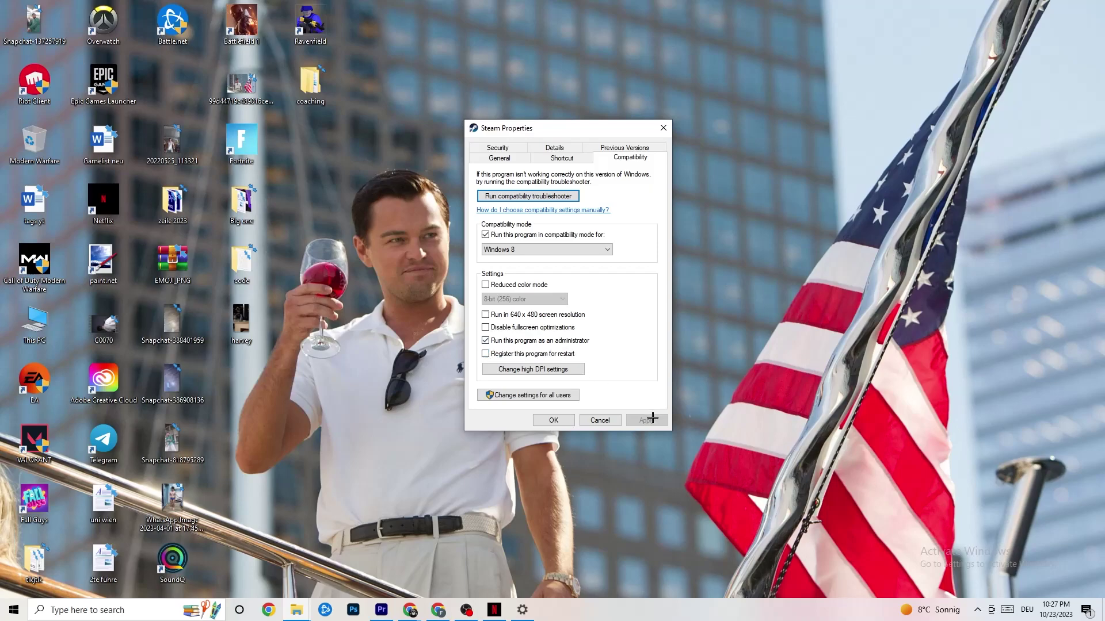
{"action": "left_click", "coordinate": [553, 421]}
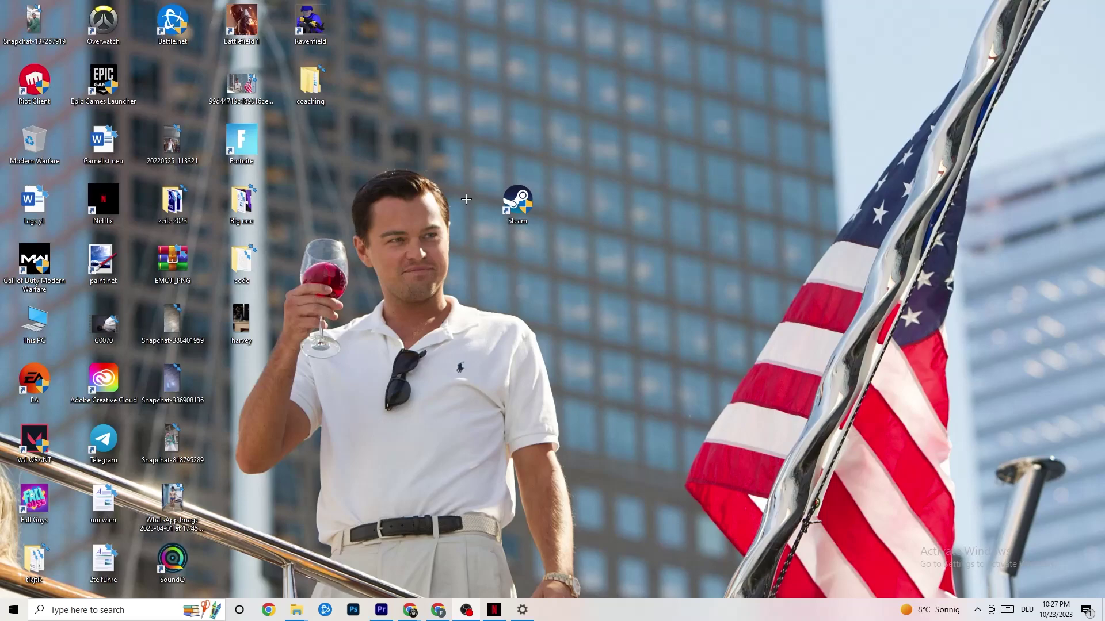
{"action": "key", "text": "super"}
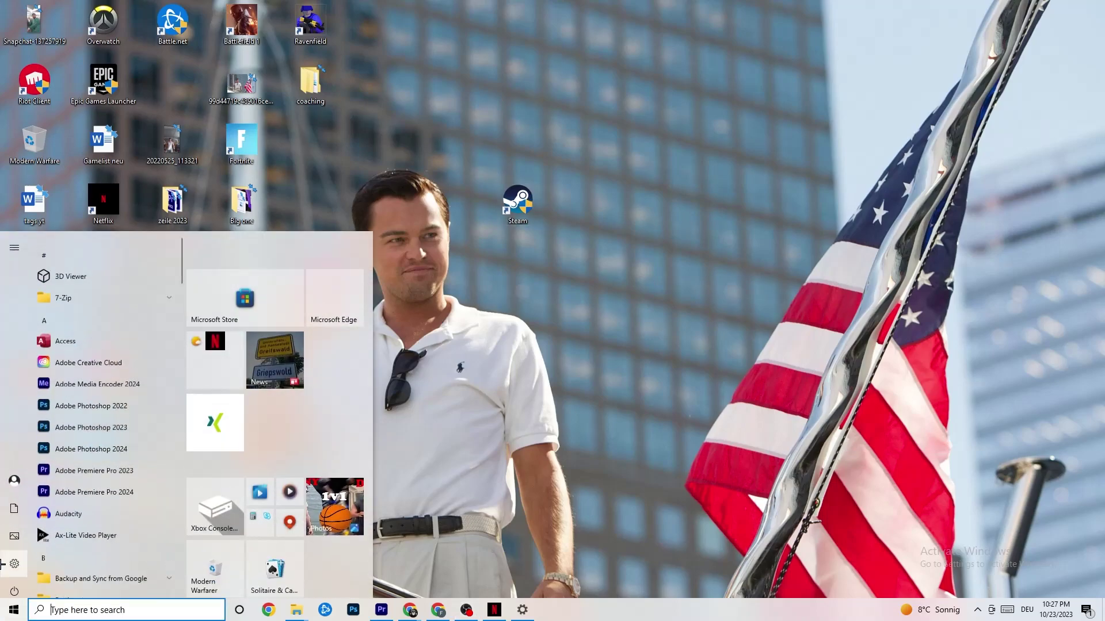
{"action": "key", "text": "Escape"}
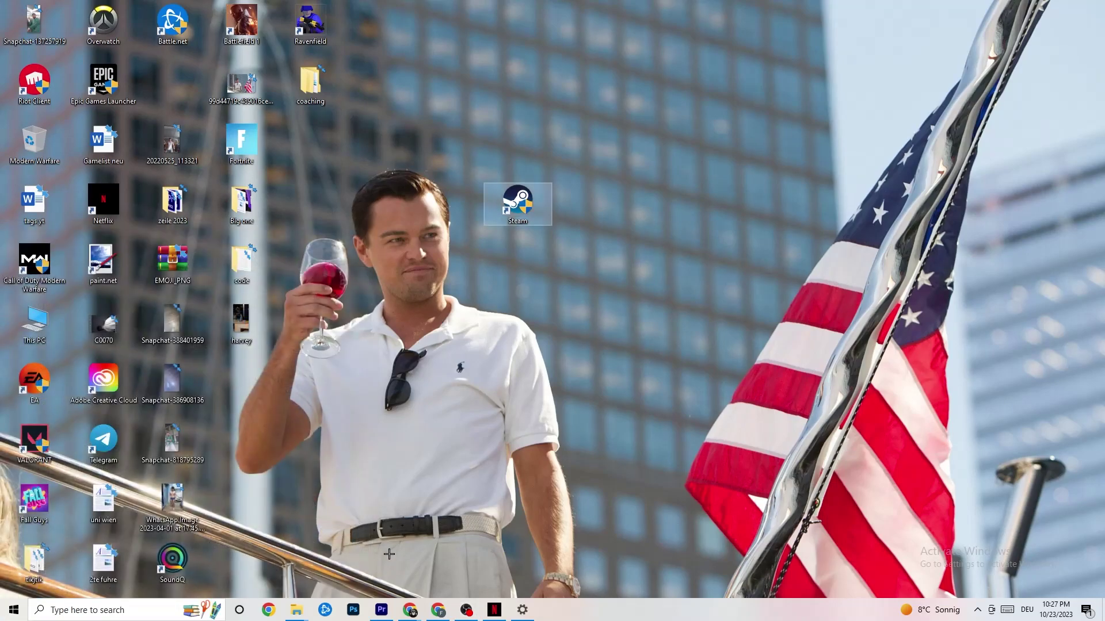
{"action": "right_click", "coordinate": [505, 209]}
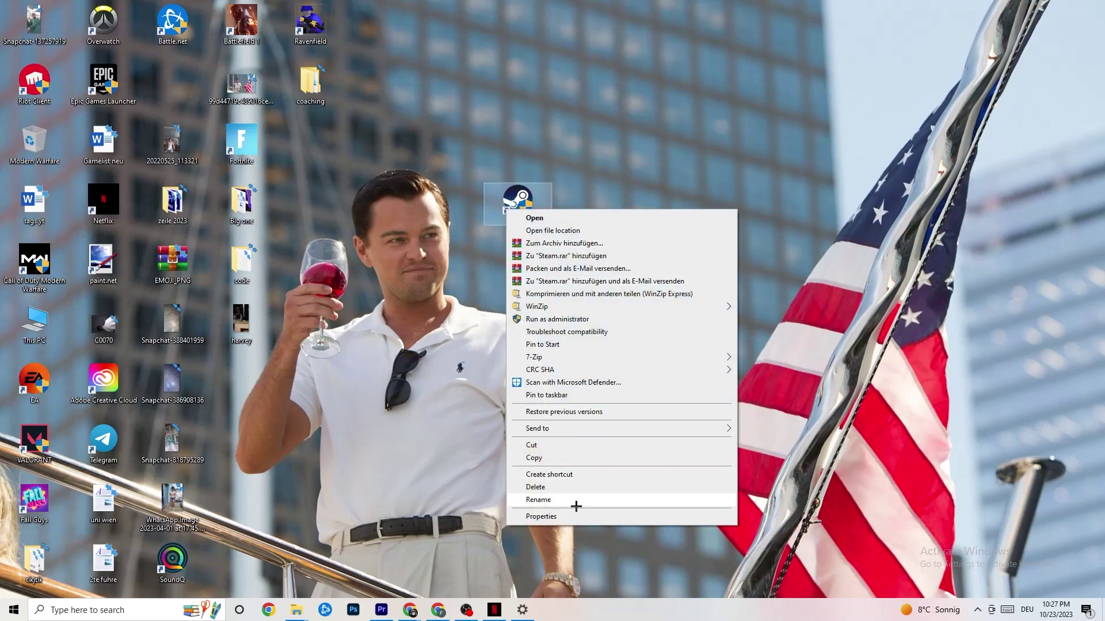
{"action": "left_click", "coordinate": [495, 334]}
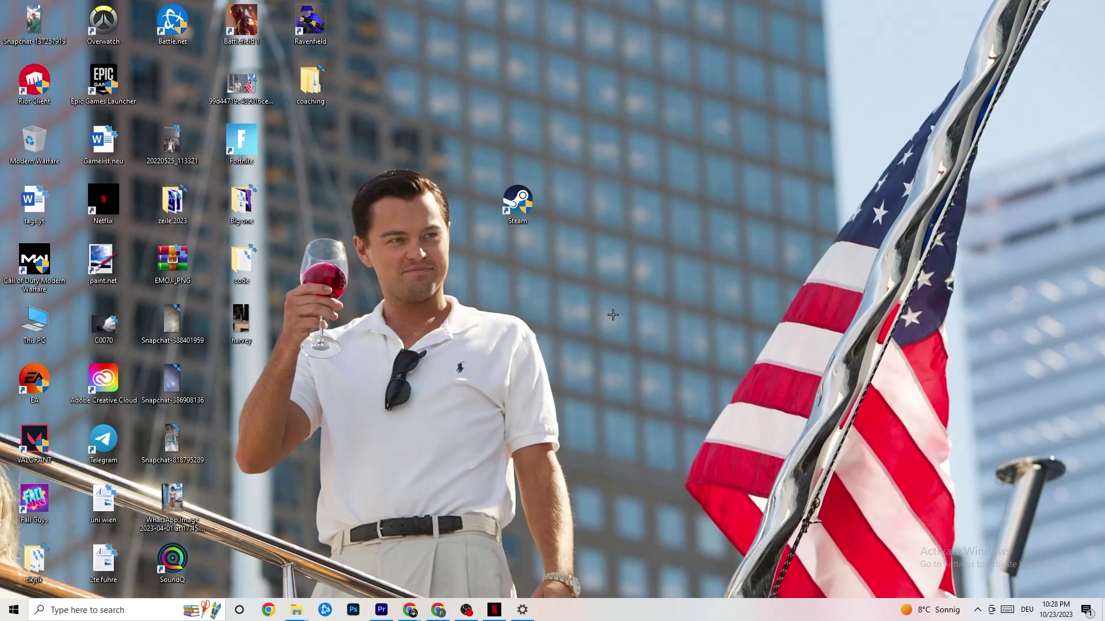
Step: Launch Task Manager from the taskbar, maximize it, and bring up Google Chrome's process options
{"action": "right_click", "coordinate": [615, 617]}
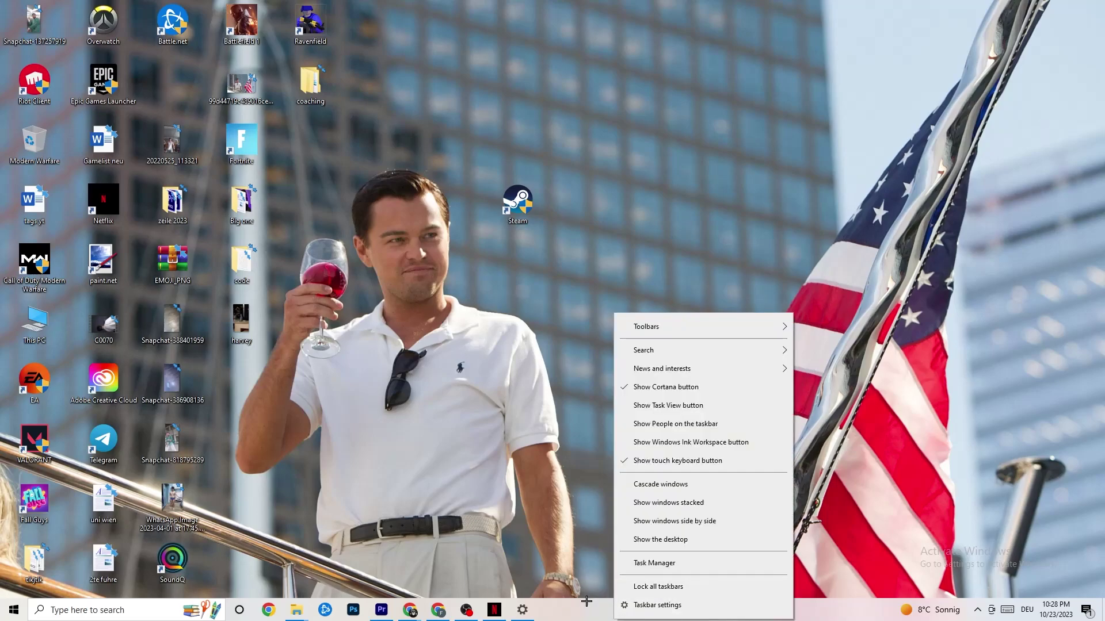
{"action": "left_click", "coordinate": [664, 564]}
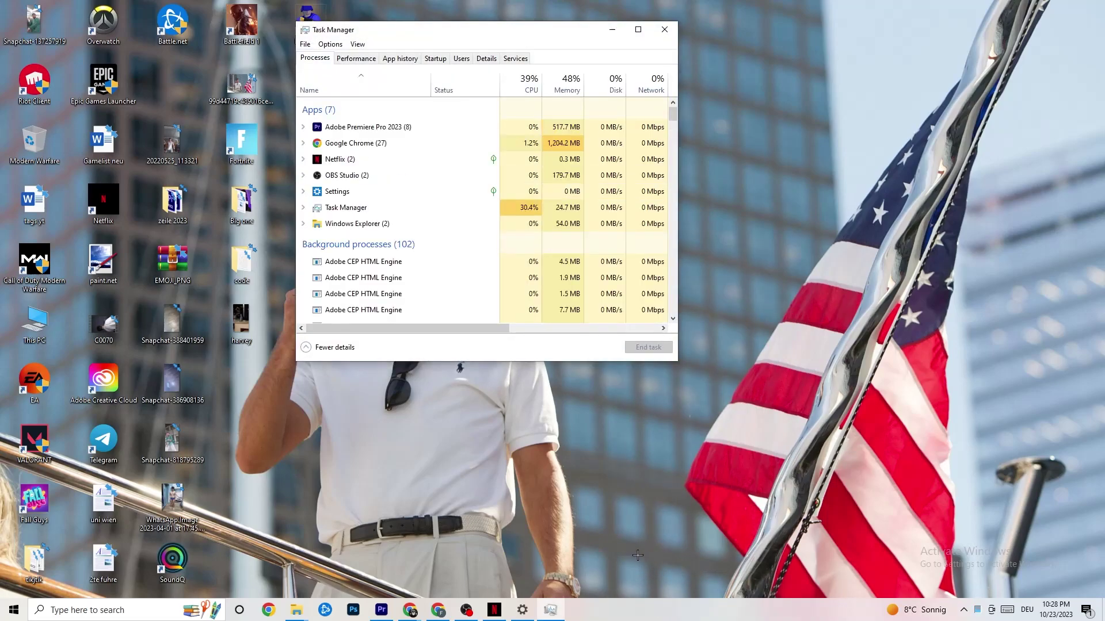
{"action": "left_click", "coordinate": [637, 29]}
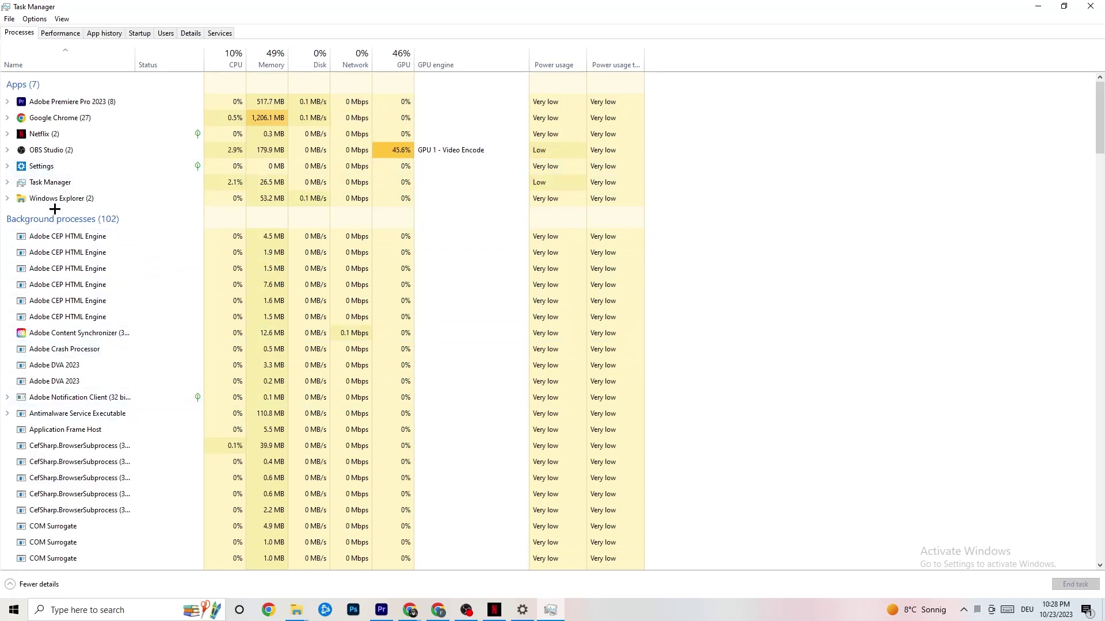
{"action": "right_click", "coordinate": [81, 118]}
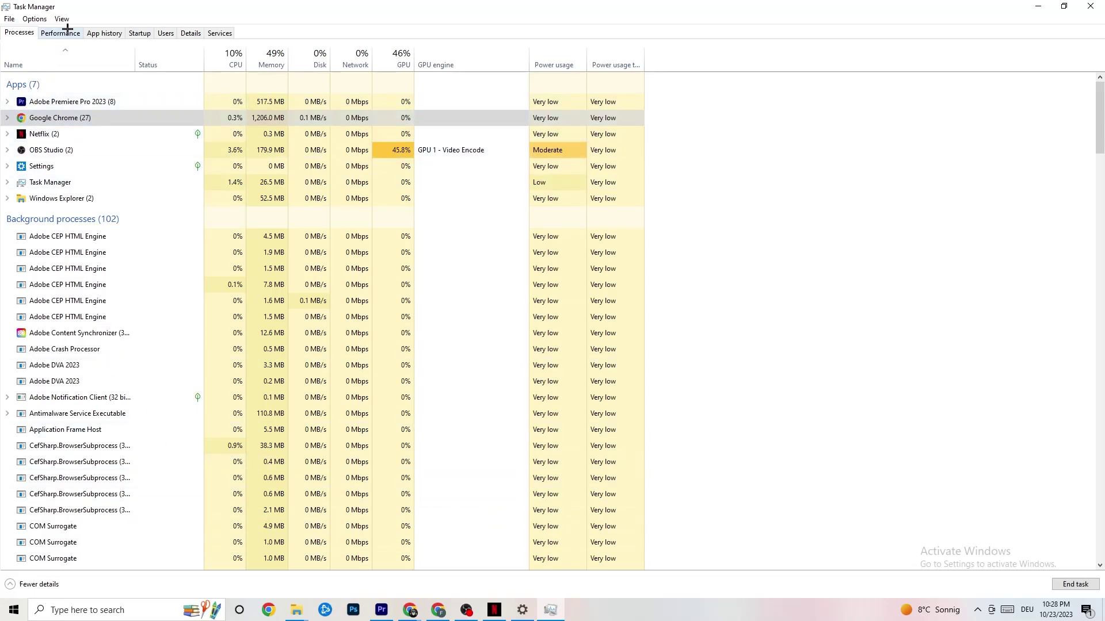
Step: Show the Details tab and inspect Adobe Premiere Pro's Set priority menu without changing it
{"action": "left_click", "coordinate": [191, 32]}
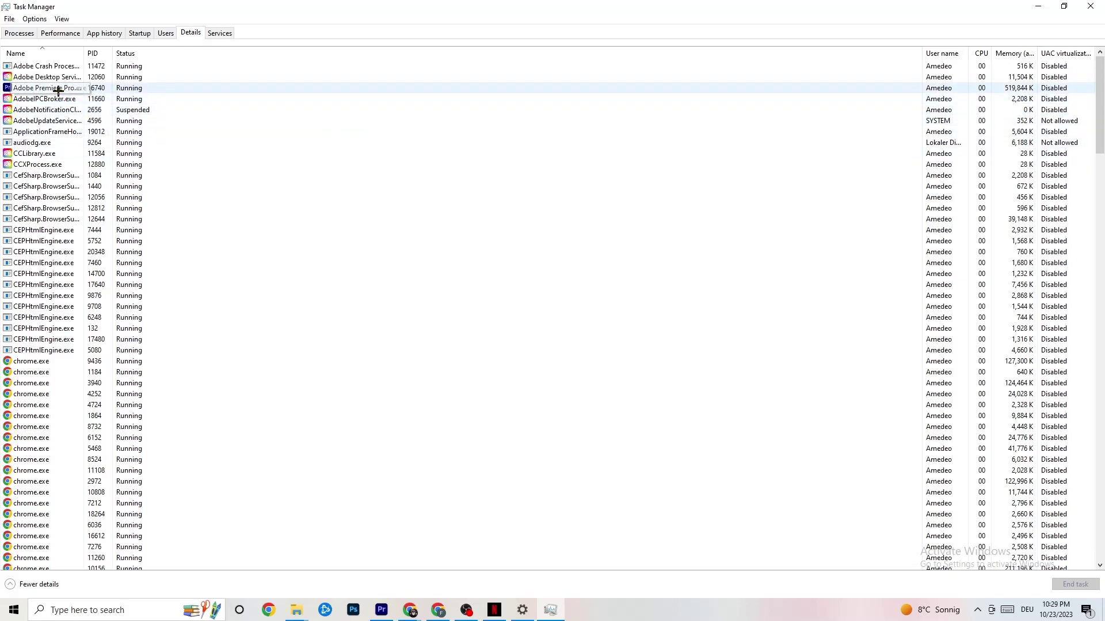
{"action": "right_click", "coordinate": [59, 90]}
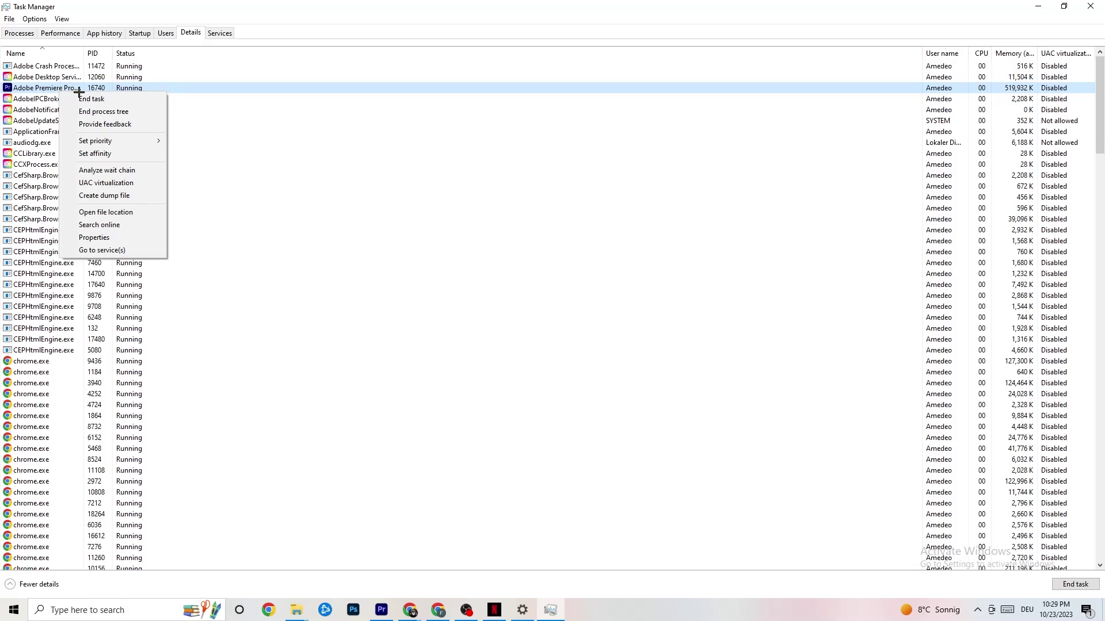
{"action": "mouse_move", "coordinate": [106, 142]}
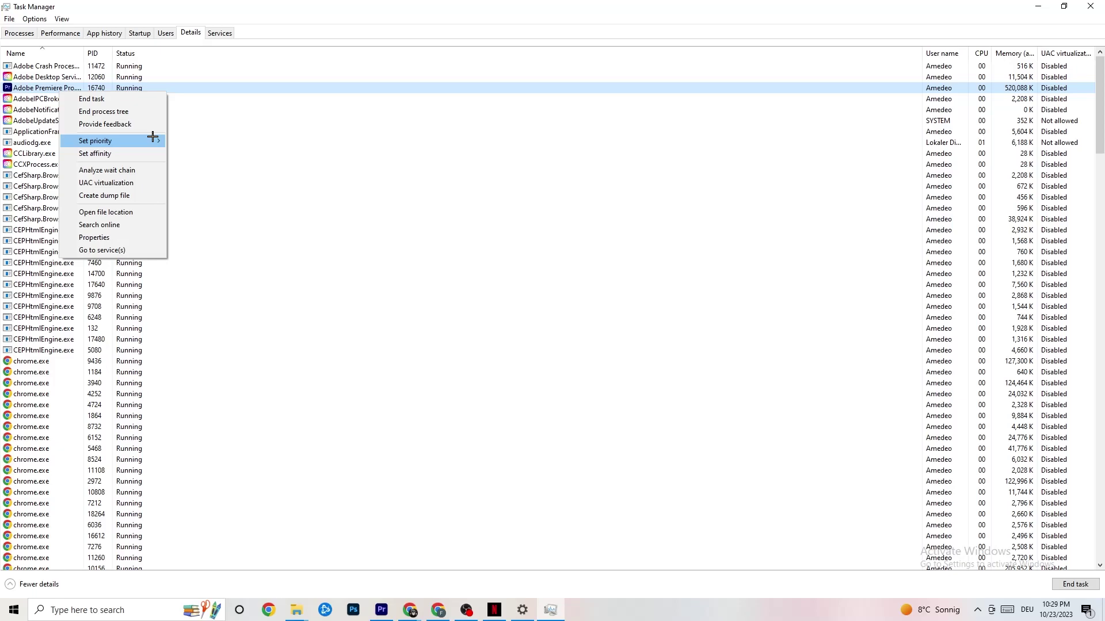
{"action": "mouse_move", "coordinate": [153, 137]}
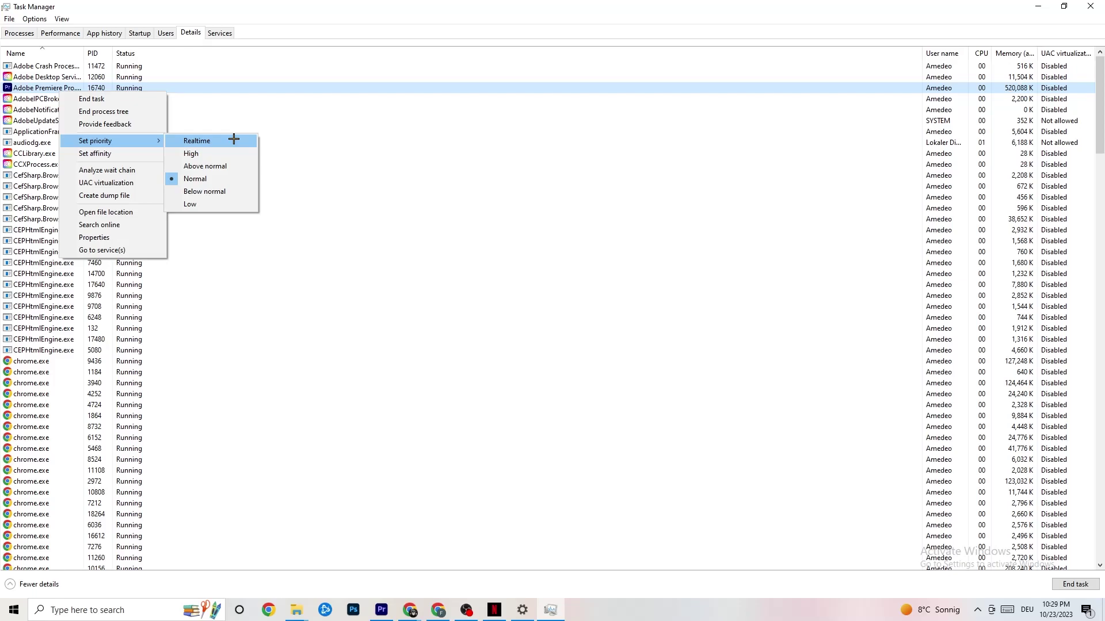
{"action": "left_click", "coordinate": [298, 121]}
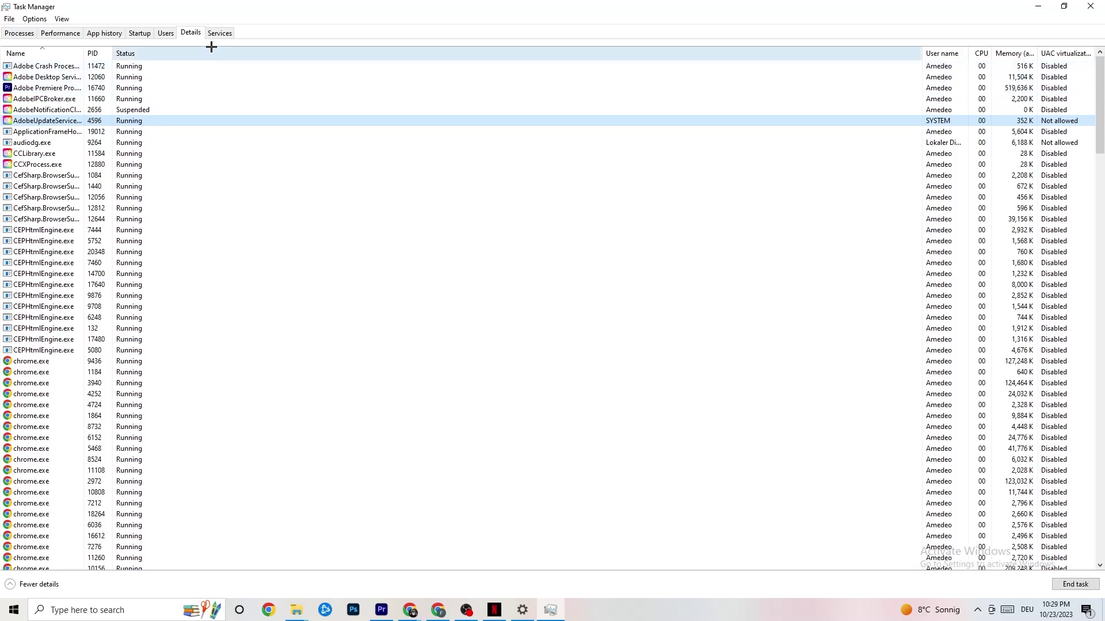
{"action": "left_click", "coordinate": [140, 32]}
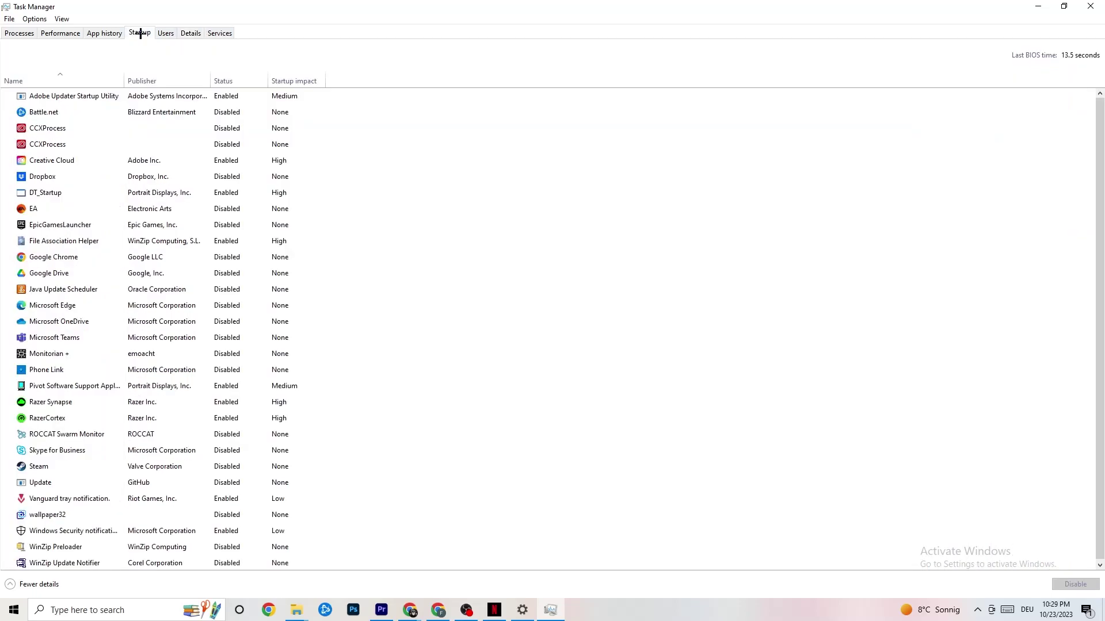
{"action": "right_click", "coordinate": [224, 403]}
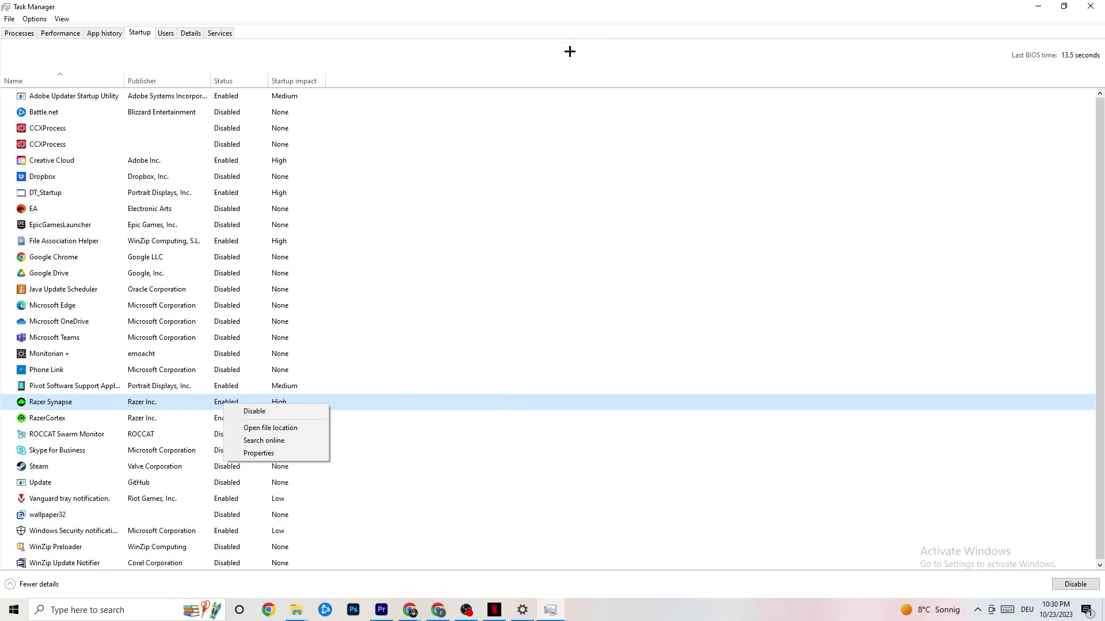
{"action": "left_click", "coordinate": [570, 55]}
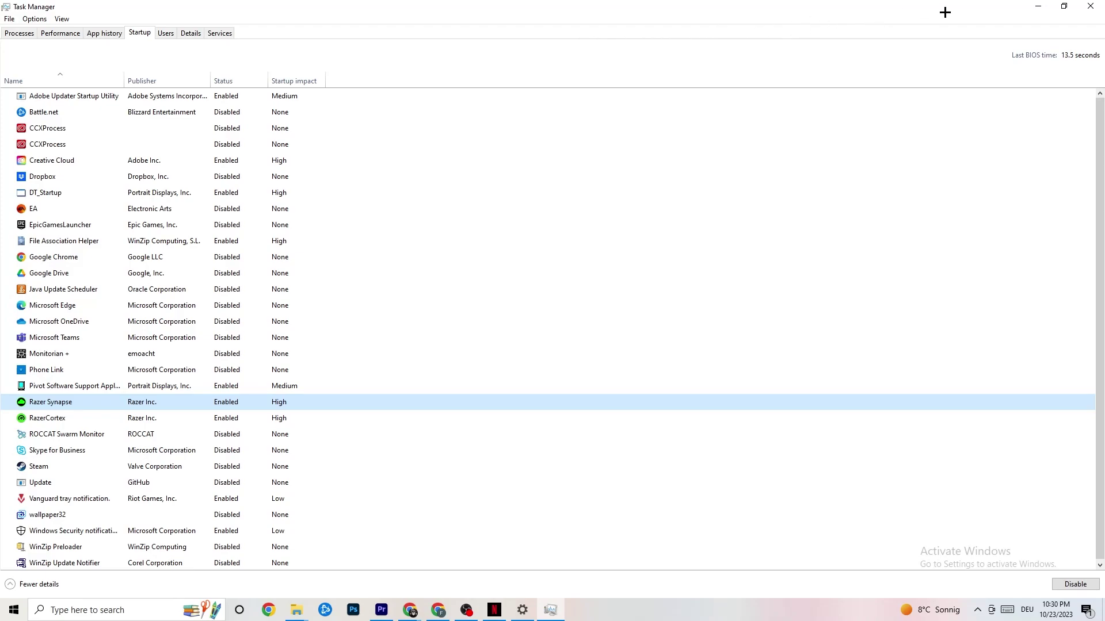
Step: Close Task Manager and go to System settings through Start > Settings
{"action": "left_click", "coordinate": [1084, 5]}
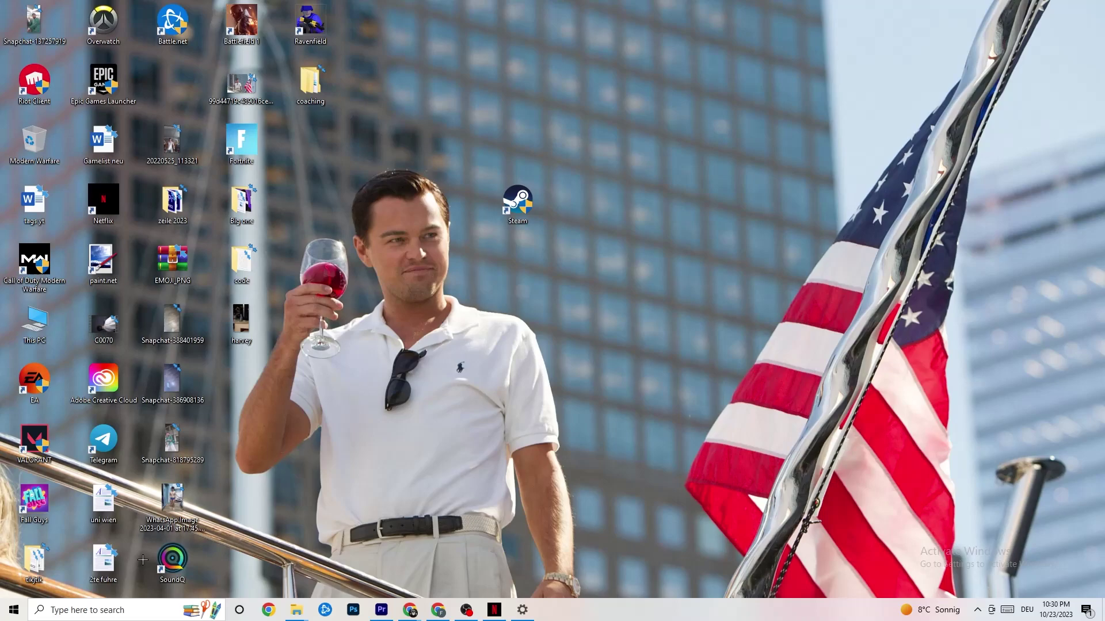
{"action": "left_click", "coordinate": [9, 614]}
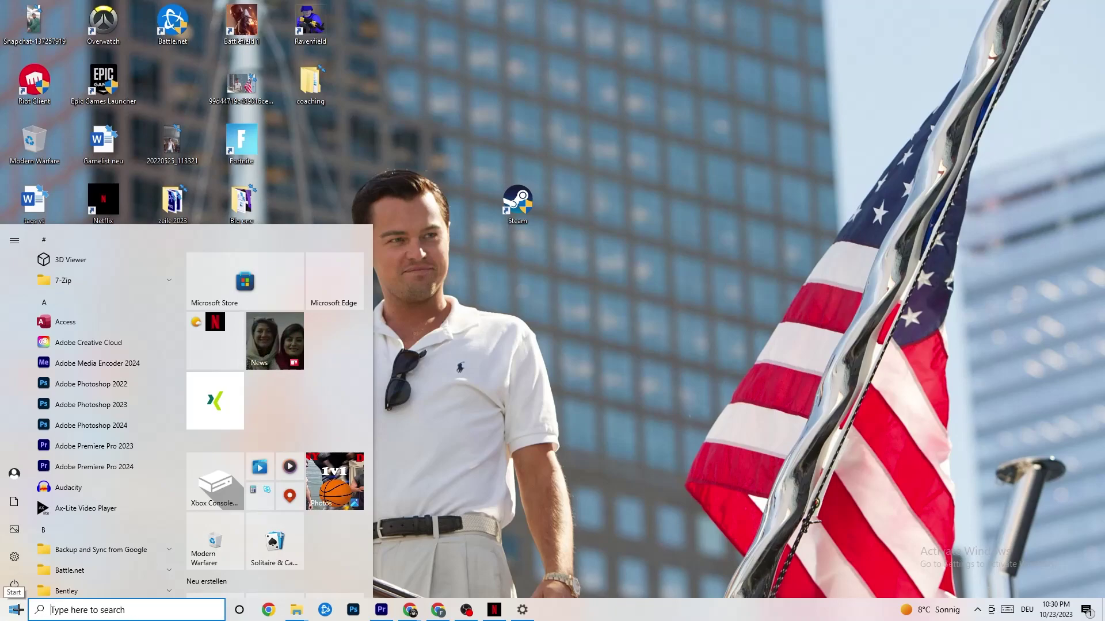
{"action": "left_click", "coordinate": [16, 558]}
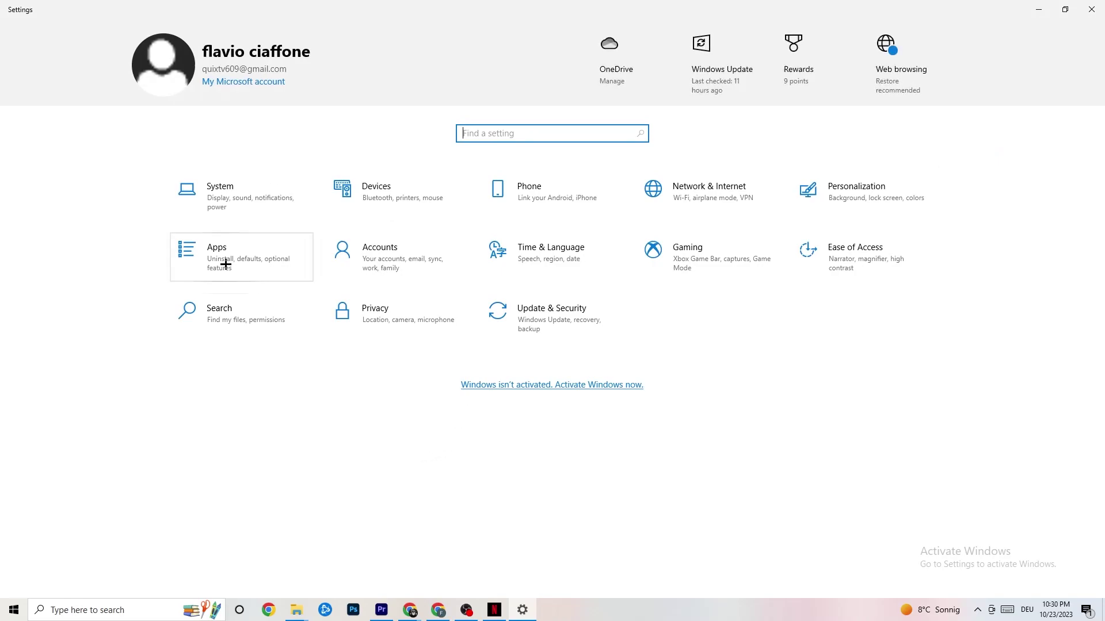
{"action": "left_click", "coordinate": [242, 194]}
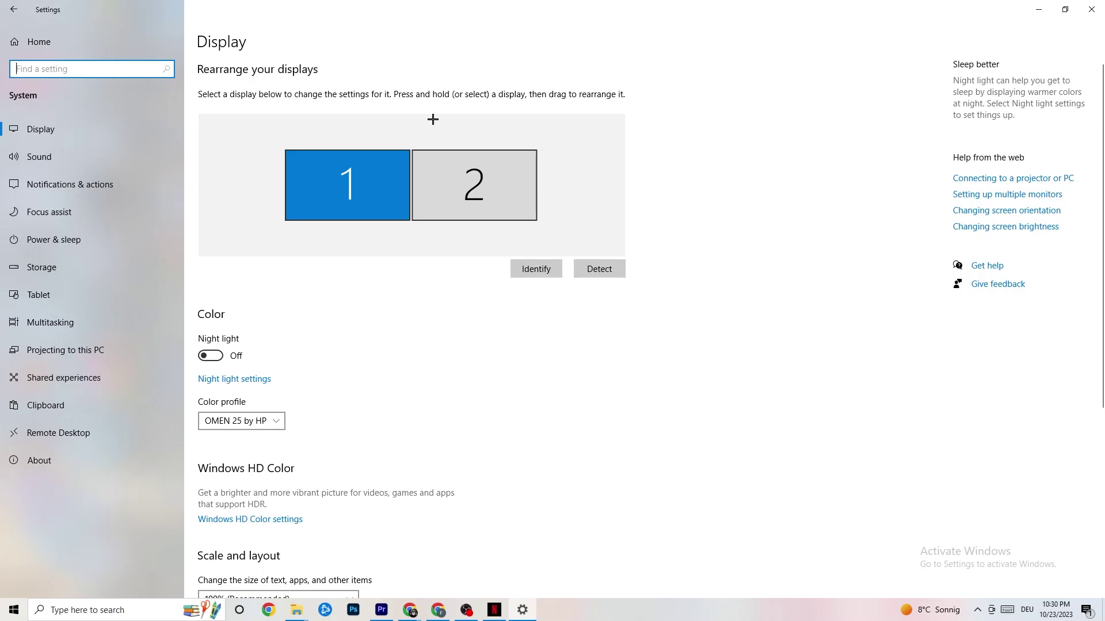
Step: Keep the display scale at 100%, then move to the Power & sleep page
{"action": "scroll", "coordinate": [537, 128], "scroll_direction": "down", "scroll_amount": 5}
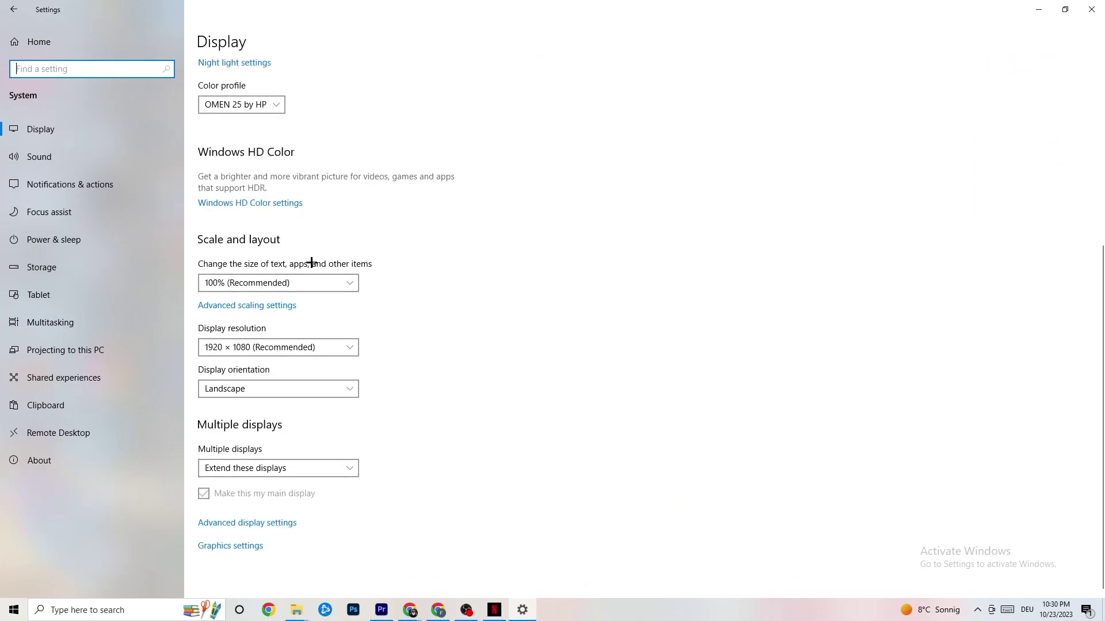
{"action": "left_click", "coordinate": [316, 281]}
{"action": "left_click", "coordinate": [423, 221]}
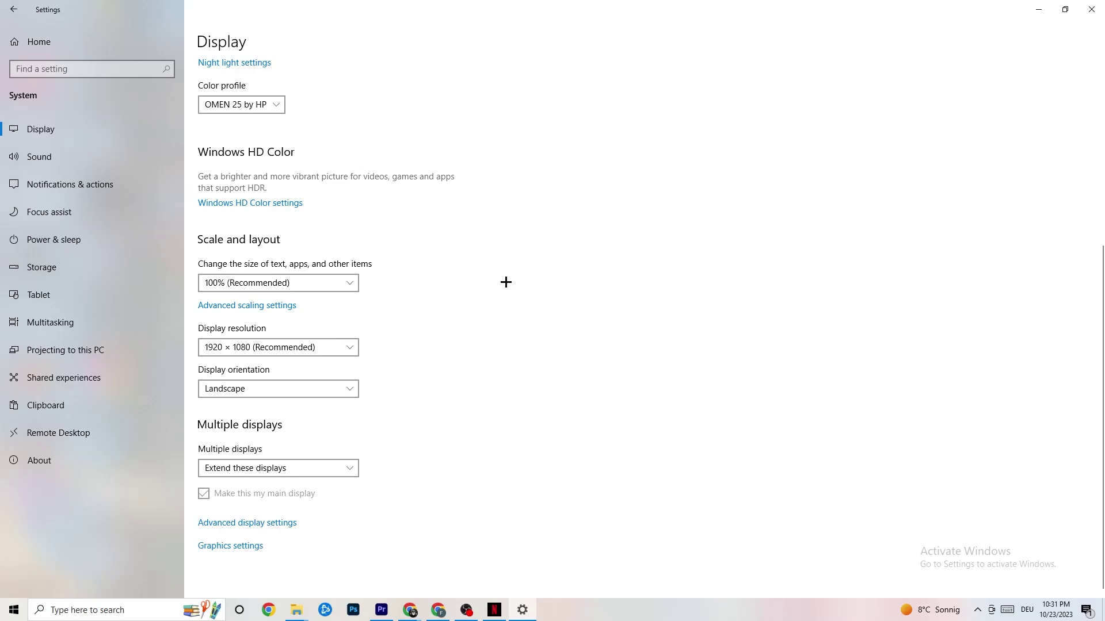
{"action": "left_click", "coordinate": [69, 236]}
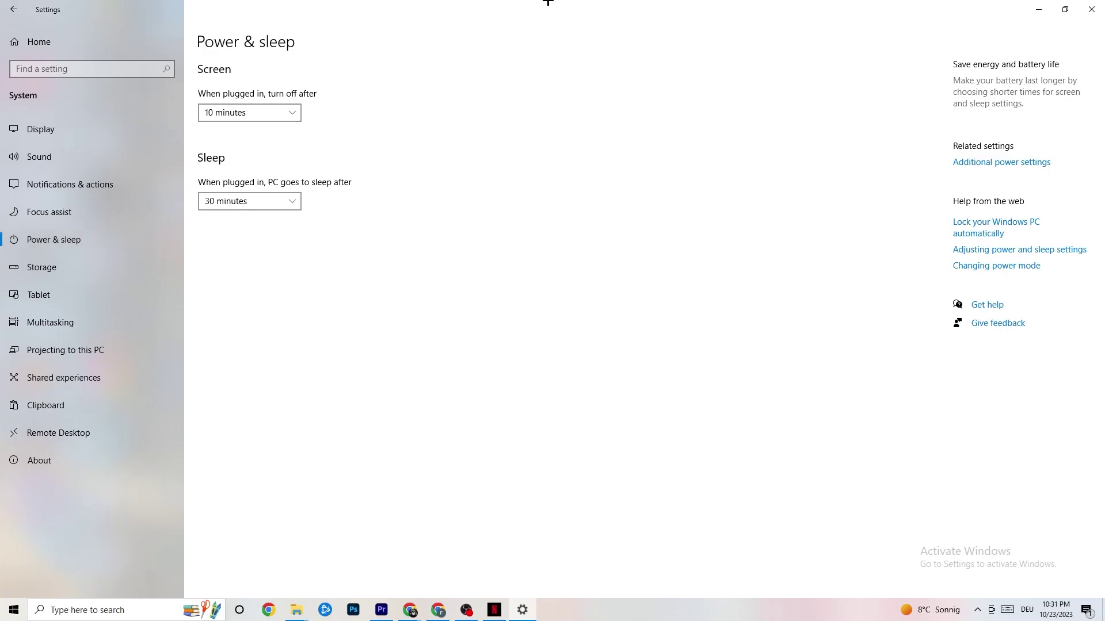
{"action": "left_click", "coordinate": [1021, 162]}
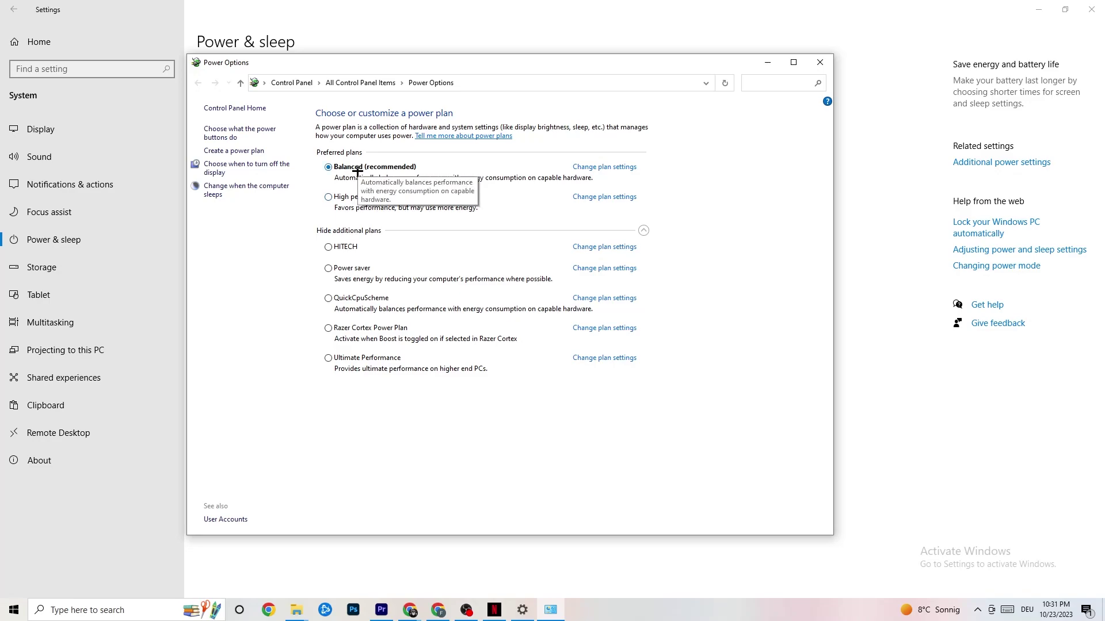
Step: Close the power plan options and bring up the Storage Sense configuration under Storage
{"action": "left_click", "coordinate": [819, 61]}
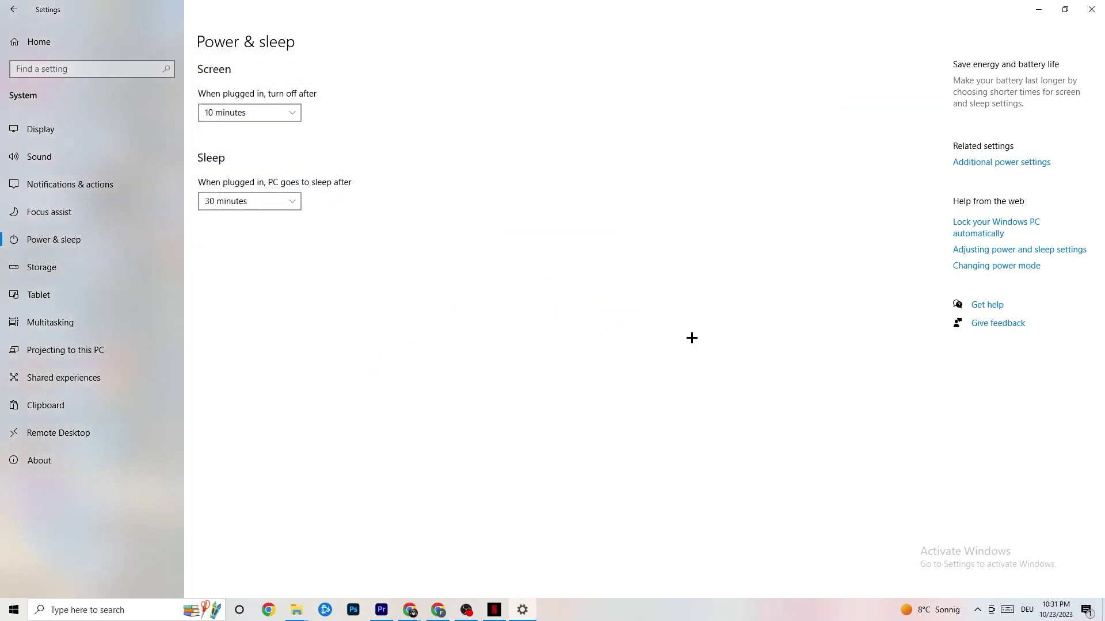
{"action": "left_click", "coordinate": [86, 267]}
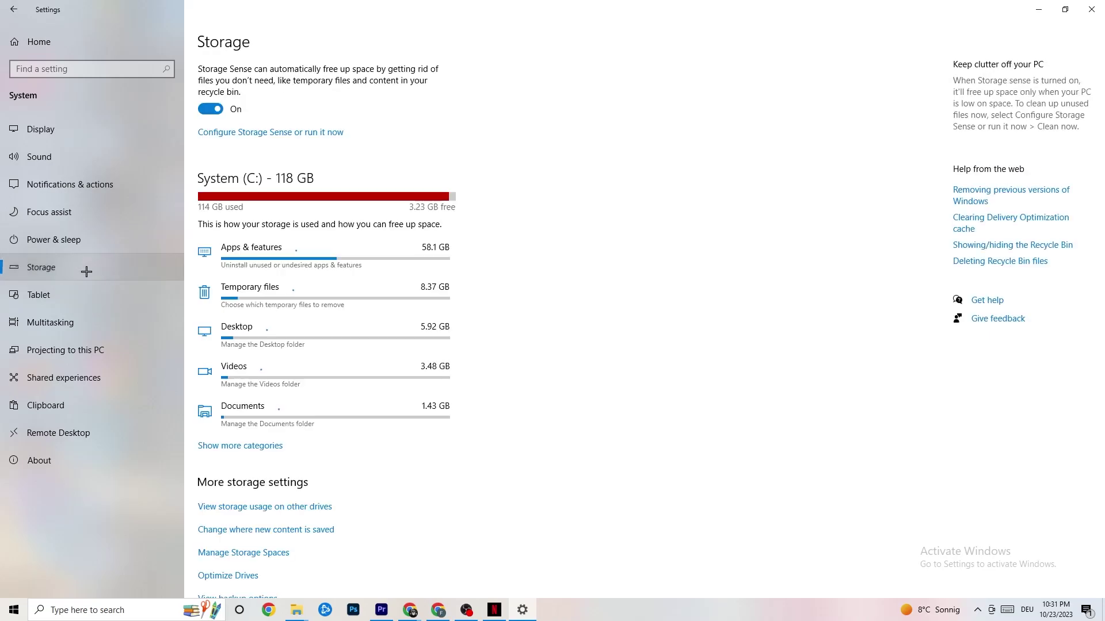
{"action": "left_click", "coordinate": [260, 133]}
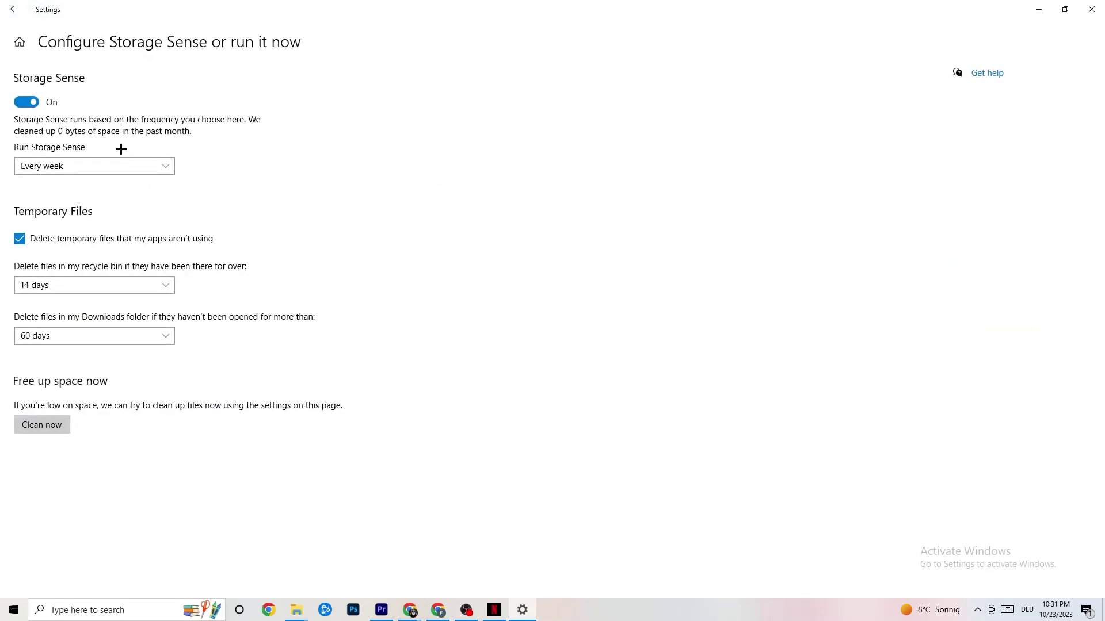
Step: Keep Storage Sense running every week and Downloads cleanup at 60 days, then return home
{"action": "left_click", "coordinate": [123, 168]}
{"action": "left_click", "coordinate": [189, 162]}
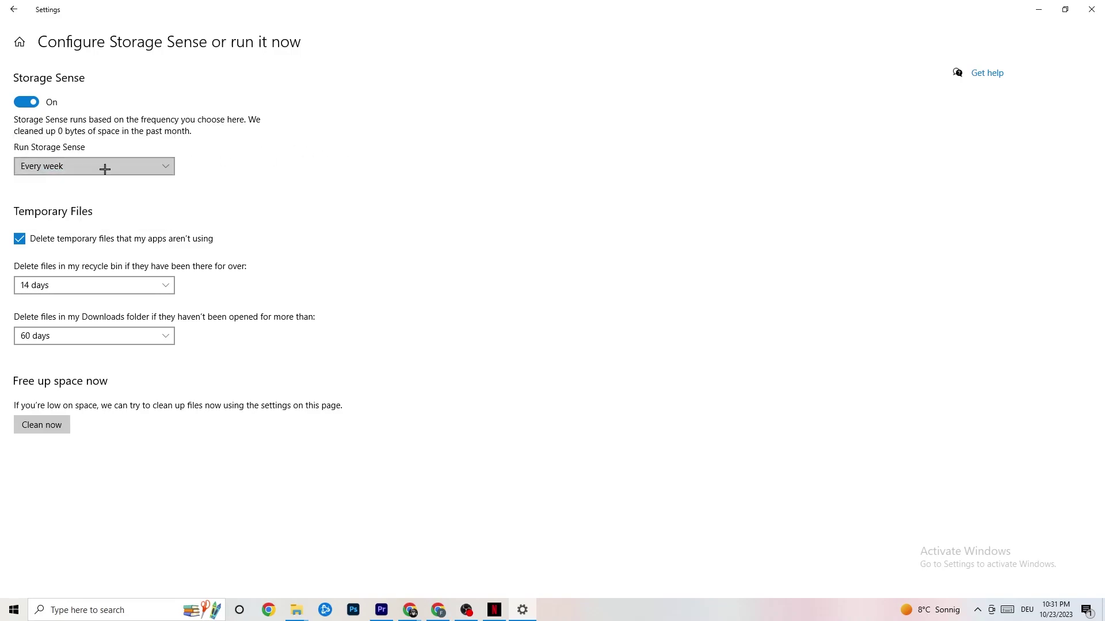
{"action": "left_click", "coordinate": [120, 339]}
{"action": "left_click", "coordinate": [266, 317]}
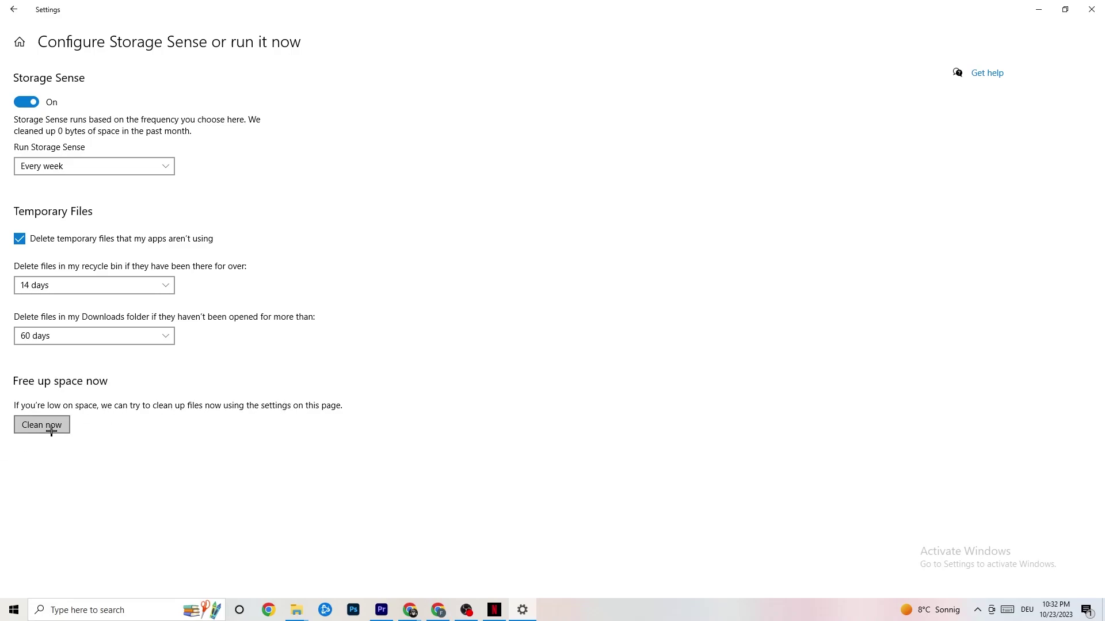
{"action": "left_click", "coordinate": [11, 8]}
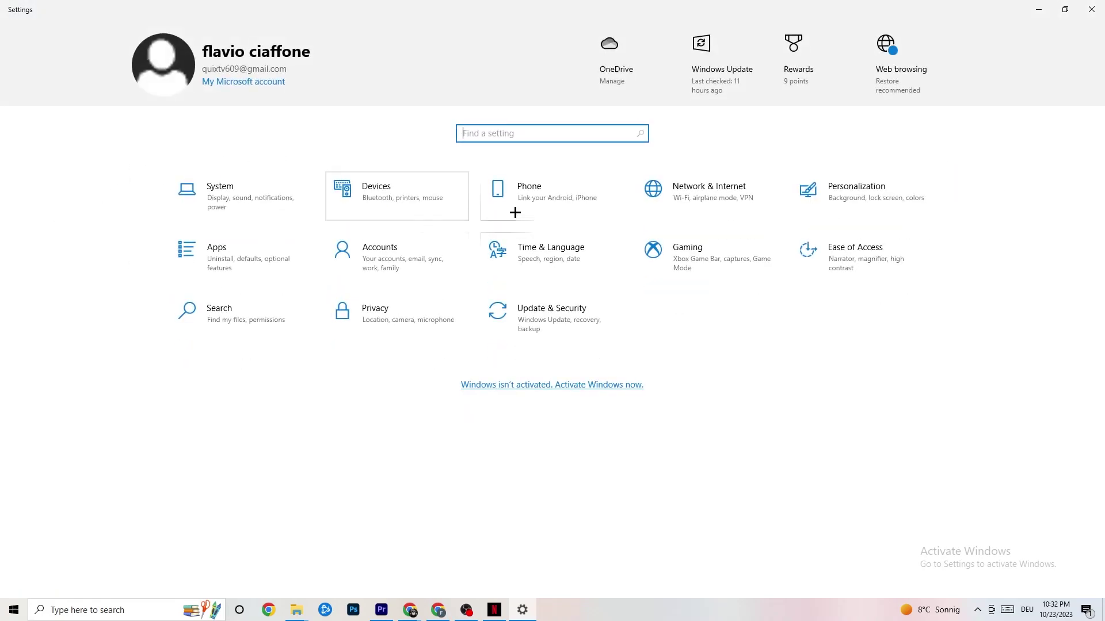
Step: Go to the Gaming tile's Xbox Game Bar page and verify Xbox Game Bar is off
{"action": "left_click", "coordinate": [734, 262]}
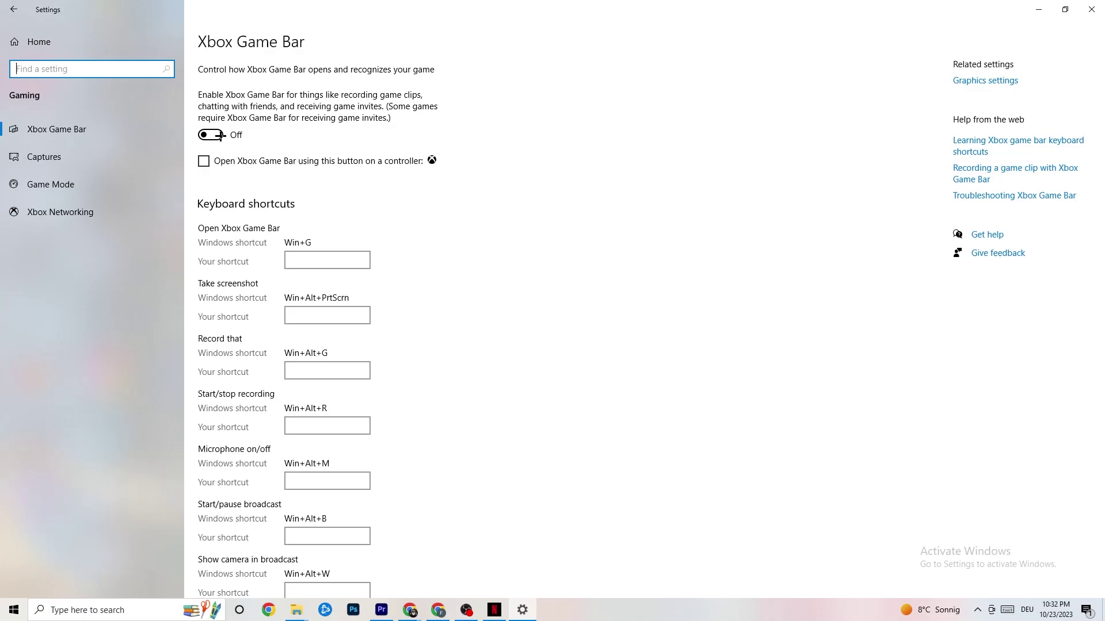
Step: Verify background recording is off under Captures, then confirm Game Mode is on
{"action": "left_click", "coordinate": [86, 156]}
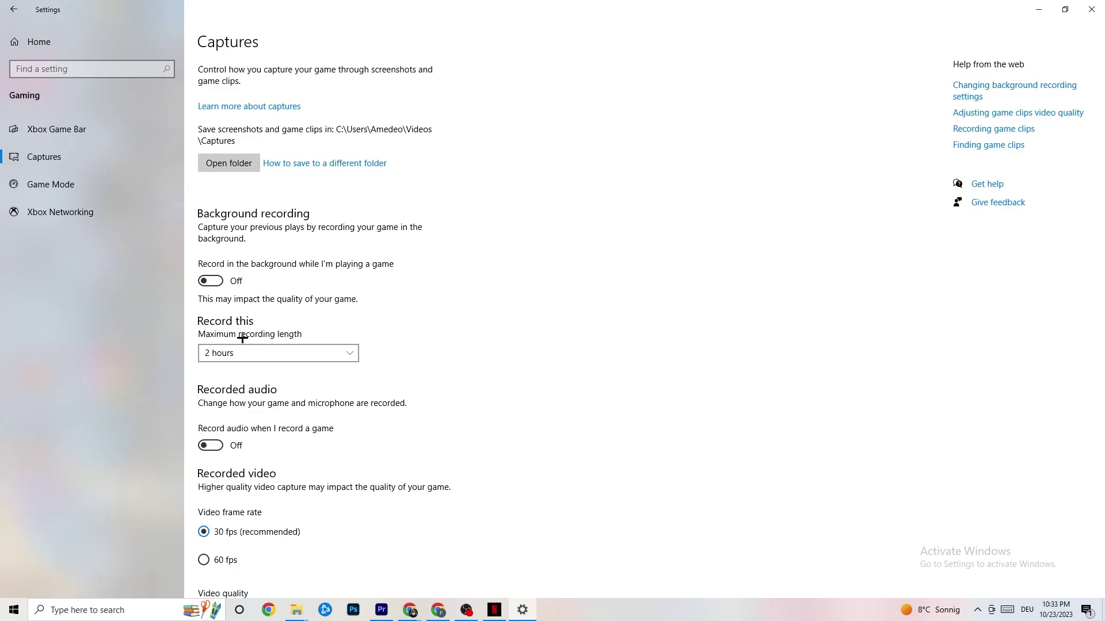
{"action": "left_click", "coordinate": [98, 185]}
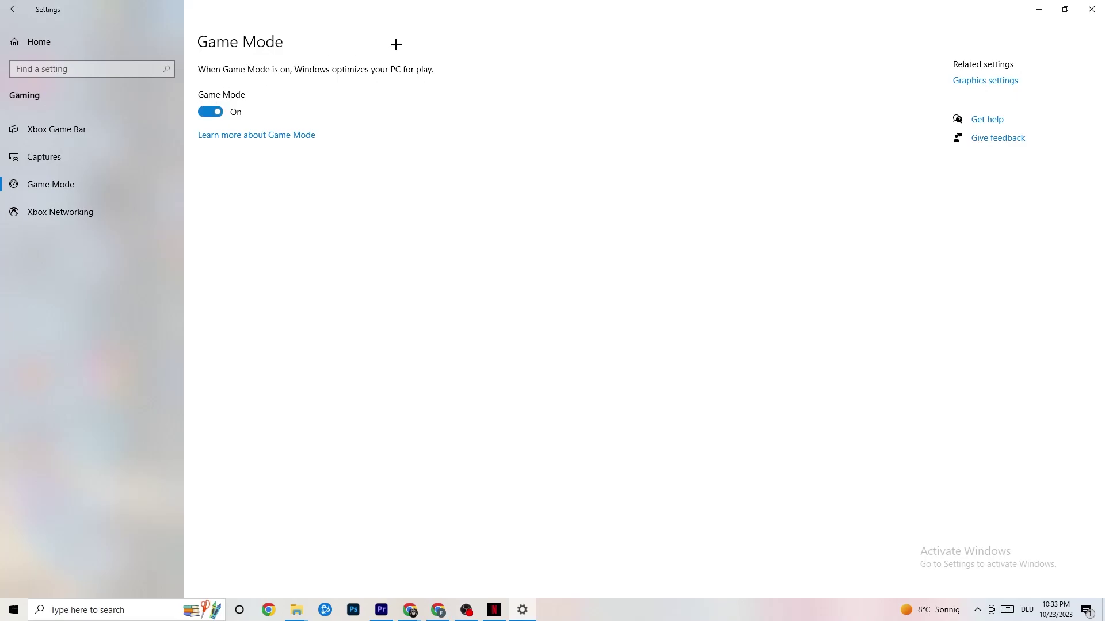
Step: Go to Update & Security, look over Troubleshoot, and confirm Windows Update reports up to date
{"action": "left_click", "coordinate": [13, 9]}
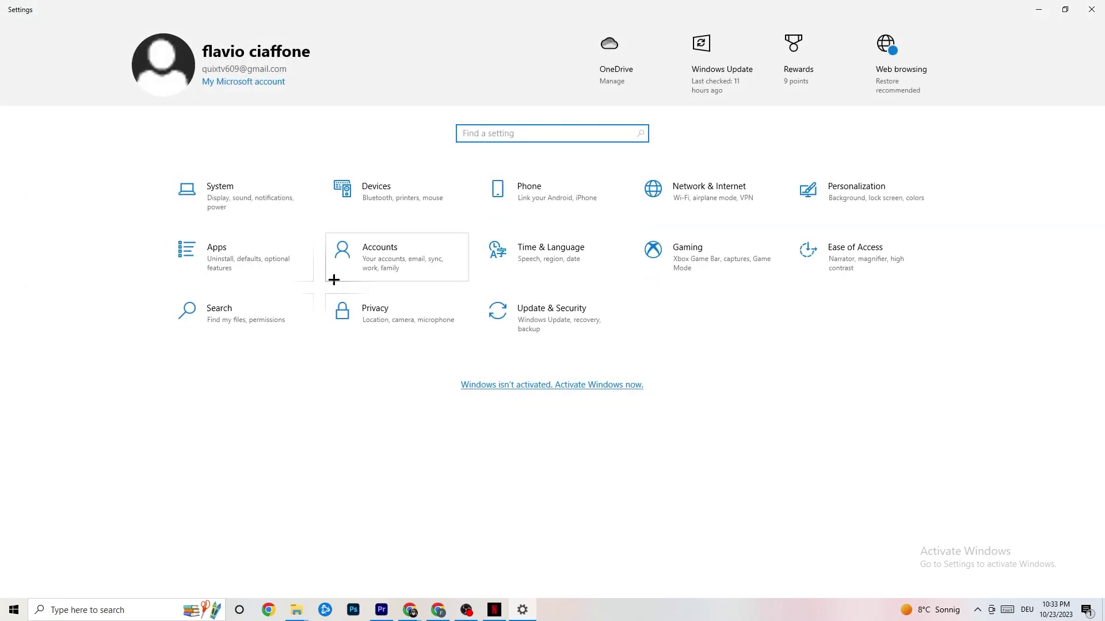
{"action": "left_click", "coordinate": [577, 328]}
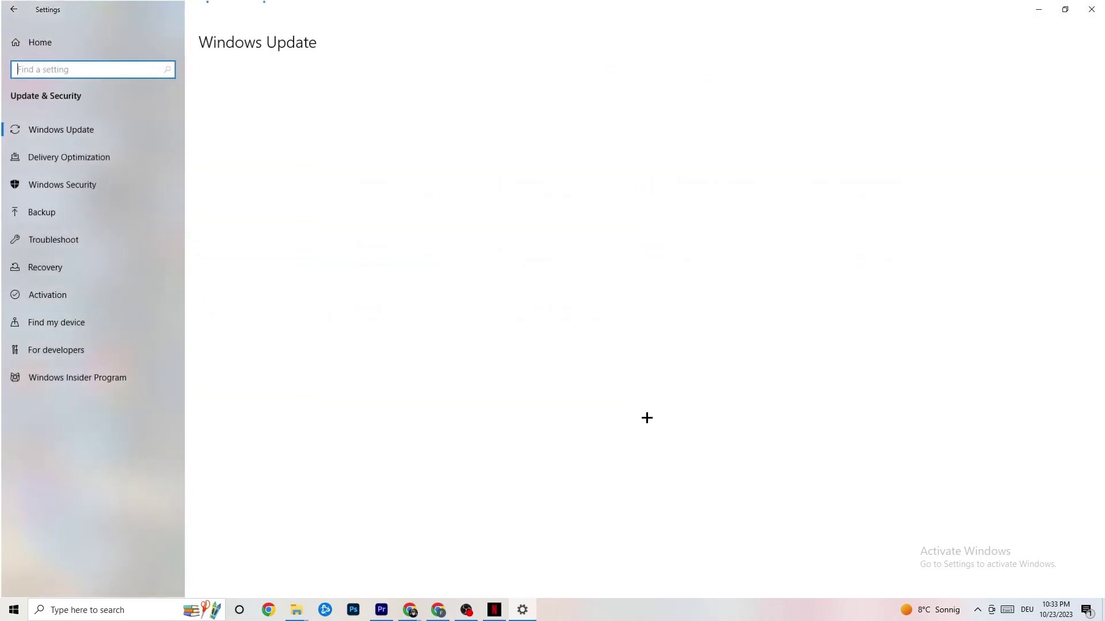
{"action": "left_click", "coordinate": [62, 237]}
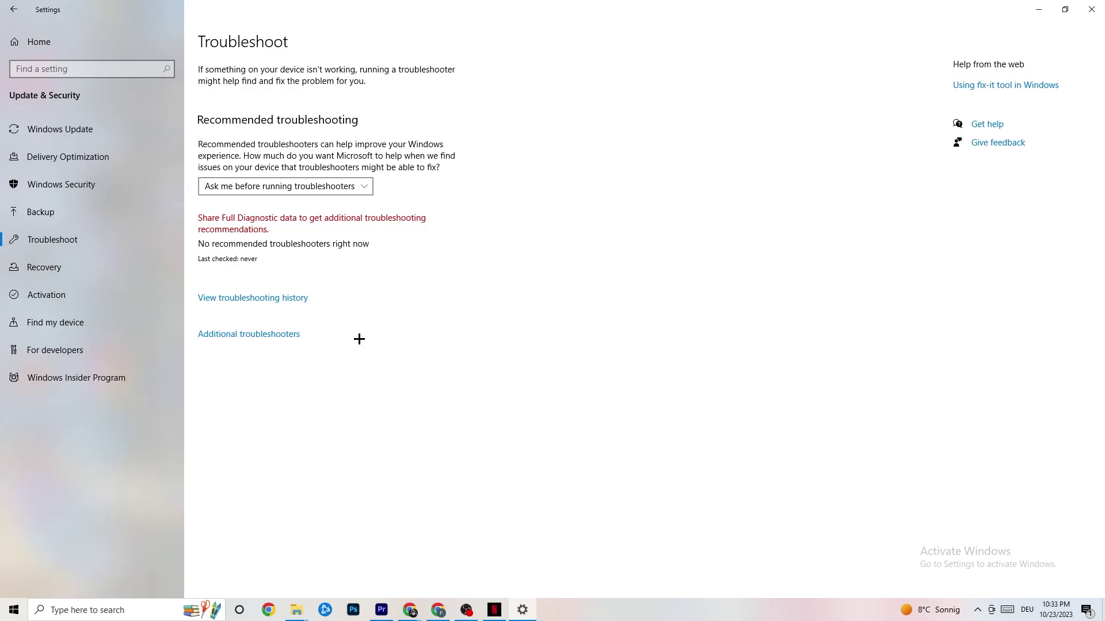
{"action": "left_click", "coordinate": [89, 129]}
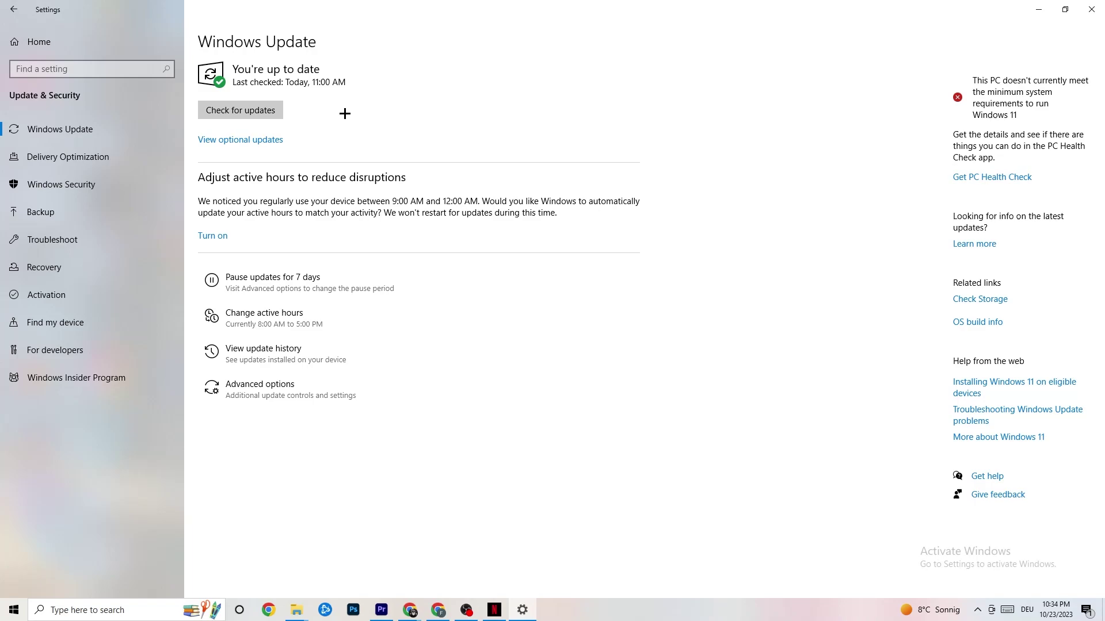
{"action": "left_click", "coordinate": [1079, 13]}
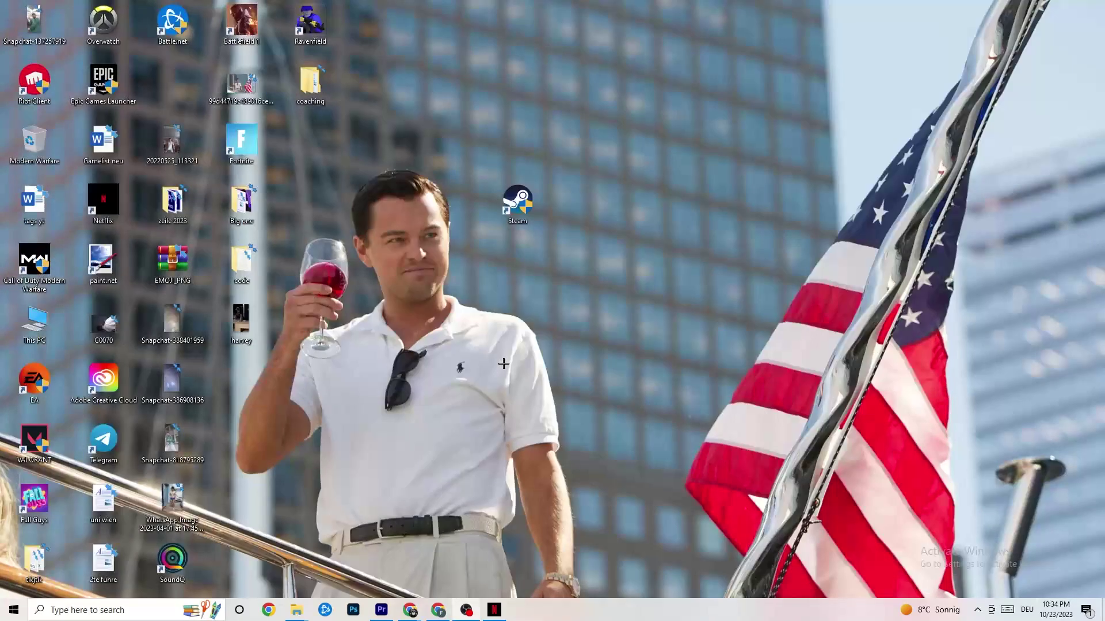